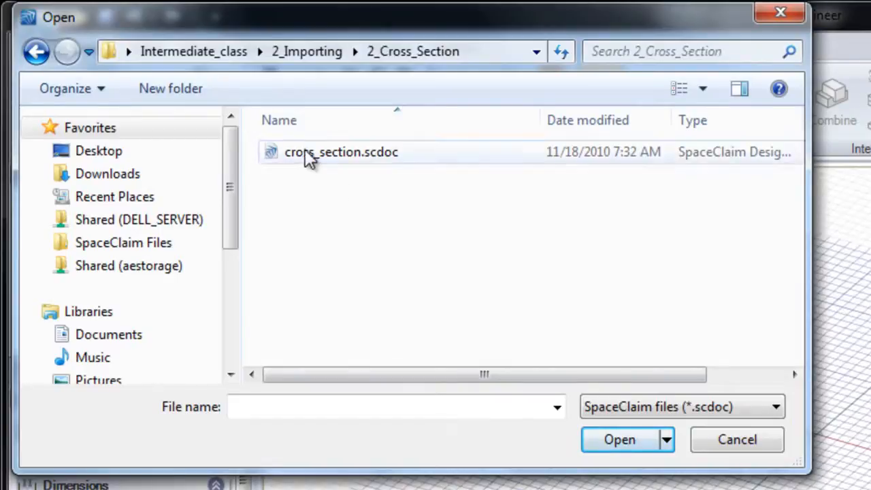
Step: Open the cross_section.scdoc assembly from the 2_Cross_Section folder
{"action": "double_click", "coordinate": [310, 152]}
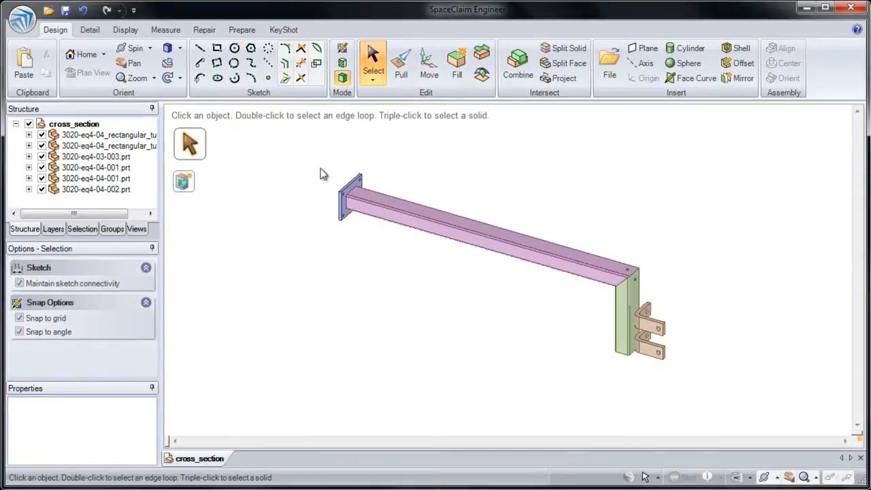
{"action": "middle_click_drag", "start_coordinate": [377, 189], "coordinate": [359, 250], "text": "shift"}
{"action": "middle_click_drag", "start_coordinate": [334, 210], "coordinate": [335, 243], "text": "ctrl"}
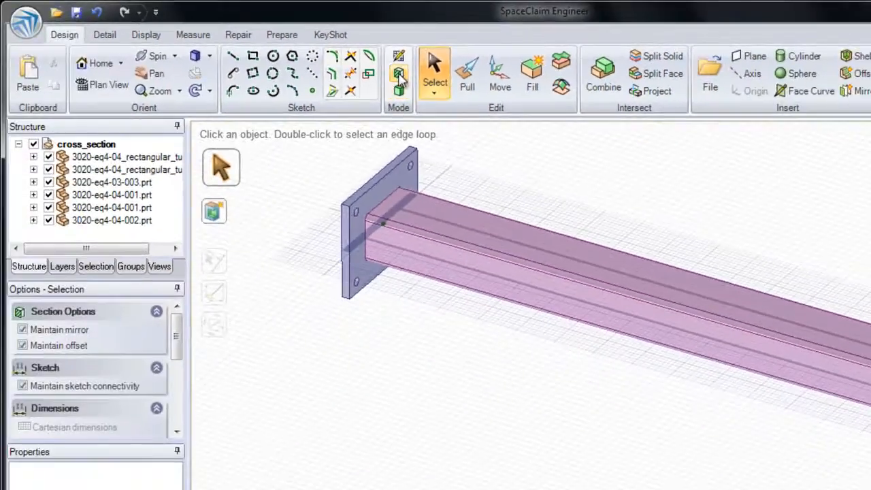
Step: Section the assembly along the long tube's front side face, and return to 3D mode
{"action": "left_click", "coordinate": [390, 96]}
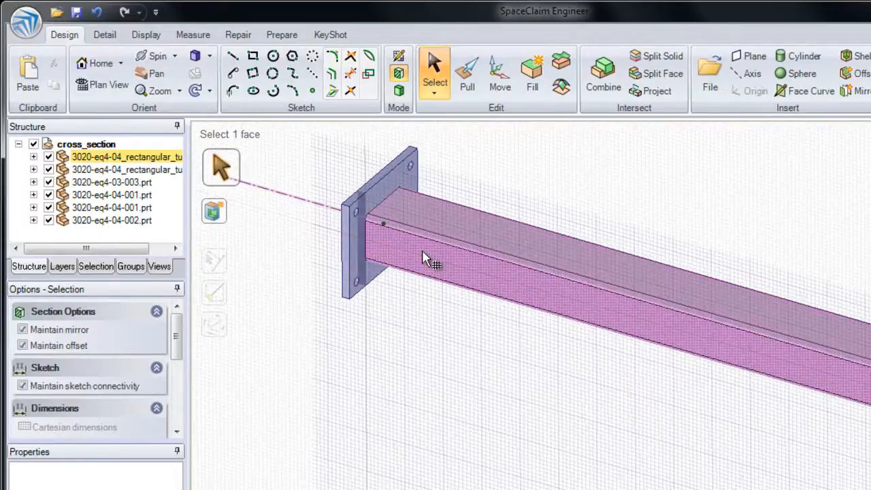
{"action": "left_click", "coordinate": [423, 259]}
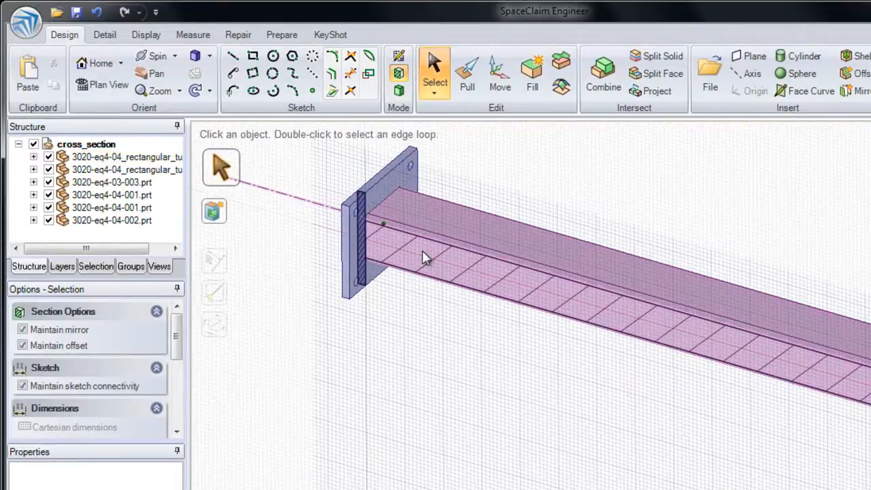
{"action": "left_click", "coordinate": [400, 92]}
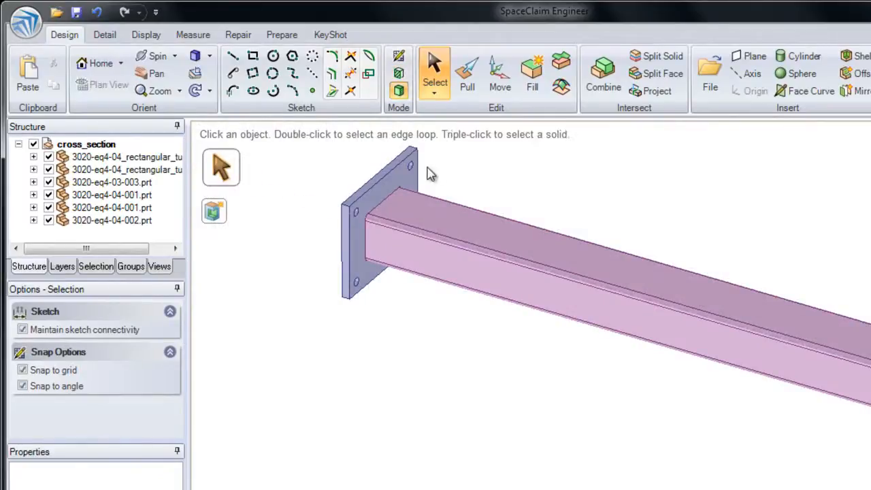
Step: Section the assembly along the end plate's tube-side face, and return to 3D mode
{"action": "left_click", "coordinate": [401, 180]}
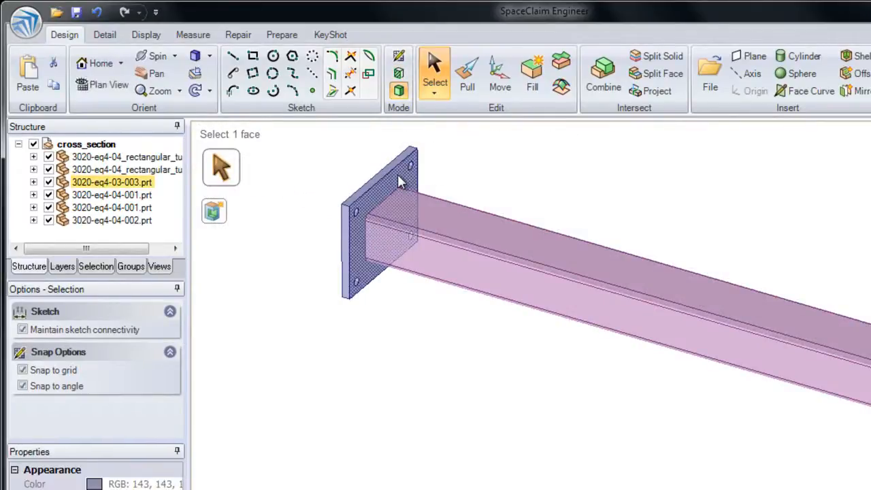
{"action": "left_click", "coordinate": [400, 76]}
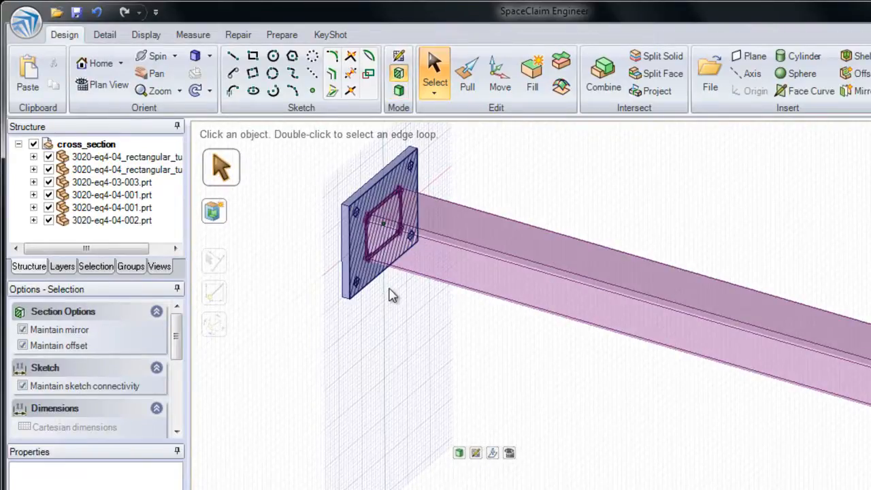
{"action": "left_click", "coordinate": [400, 91]}
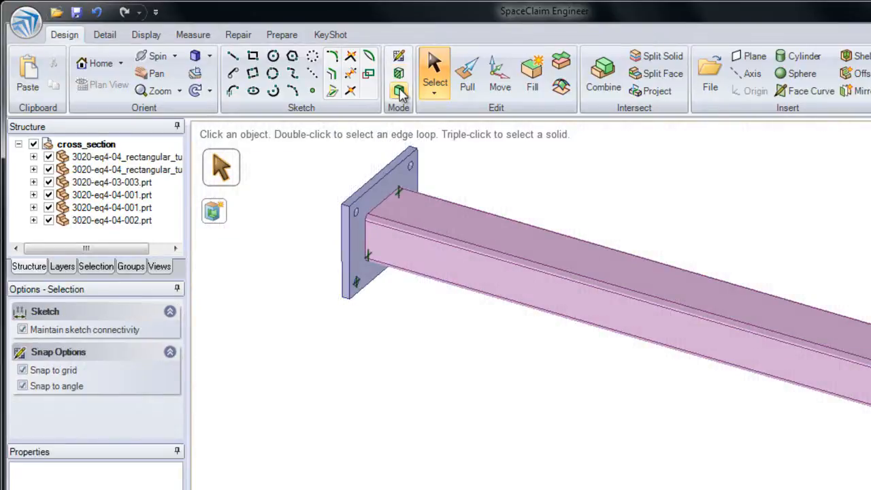
{"action": "left_click", "coordinate": [399, 91]}
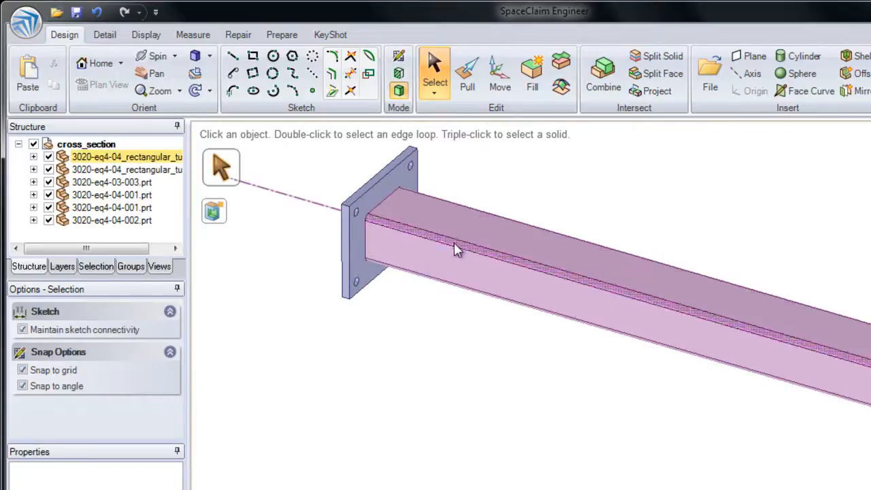
Step: Section the assembly on the mid-plane between the long tube's front side face and its hidden opposite side face
{"action": "left_click", "coordinate": [449, 260]}
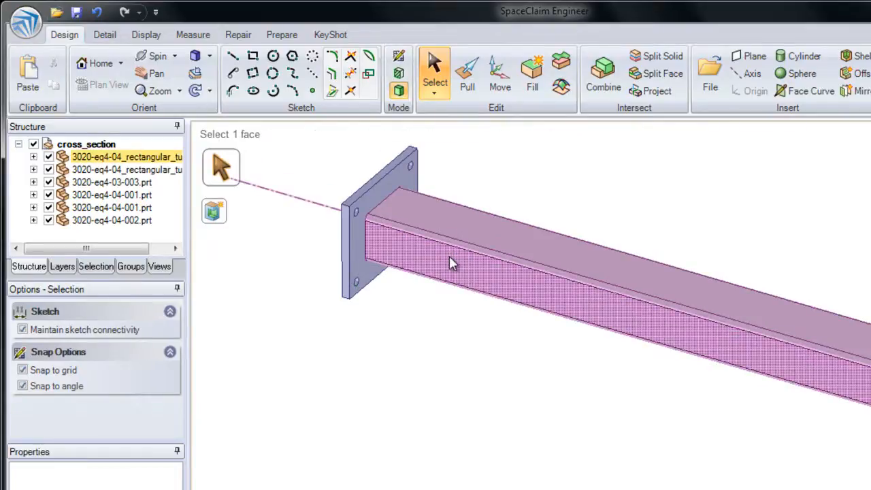
{"action": "left_click", "coordinate": [501, 235], "text": "ctrl"}
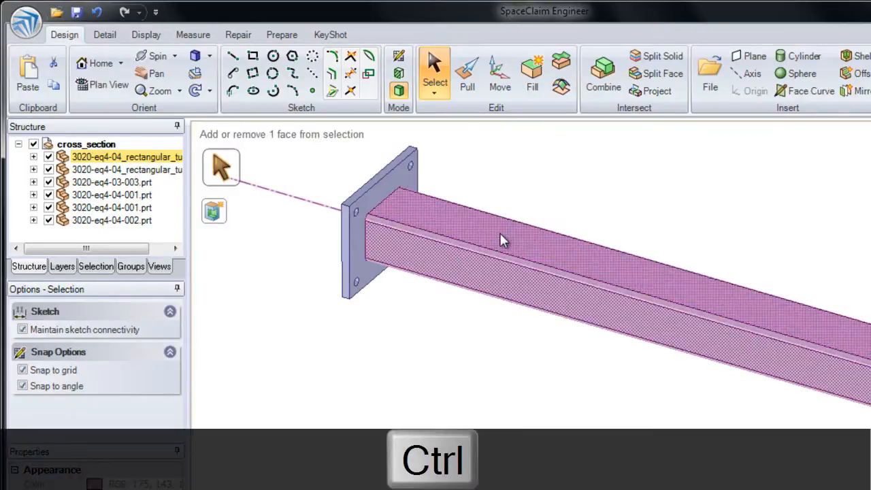
{"action": "scroll", "coordinate": [493, 229], "scroll_direction": "down", "scroll_amount": 2}
{"action": "scroll", "coordinate": [491, 229], "scroll_direction": "up", "scroll_amount": 1}
{"action": "scroll", "coordinate": [490, 229], "scroll_direction": "down", "scroll_amount": 1}
{"action": "left_click", "coordinate": [491, 229], "text": "ctrl"}
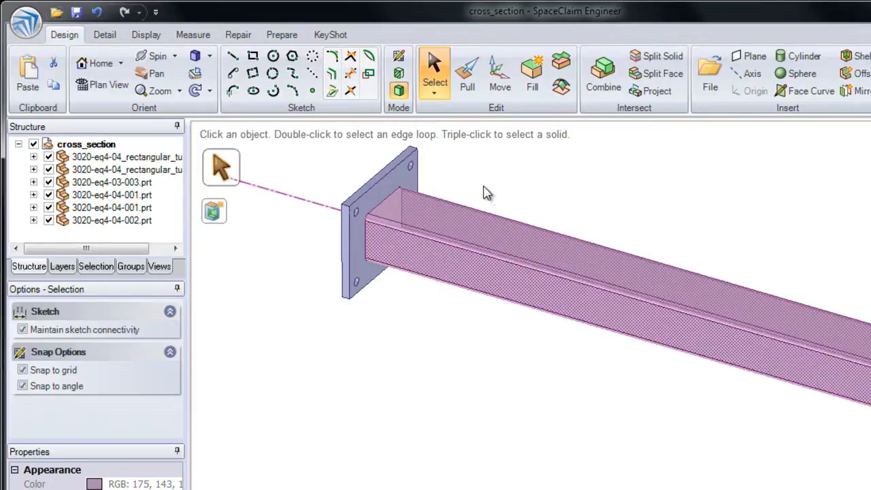
{"action": "left_click", "coordinate": [400, 75]}
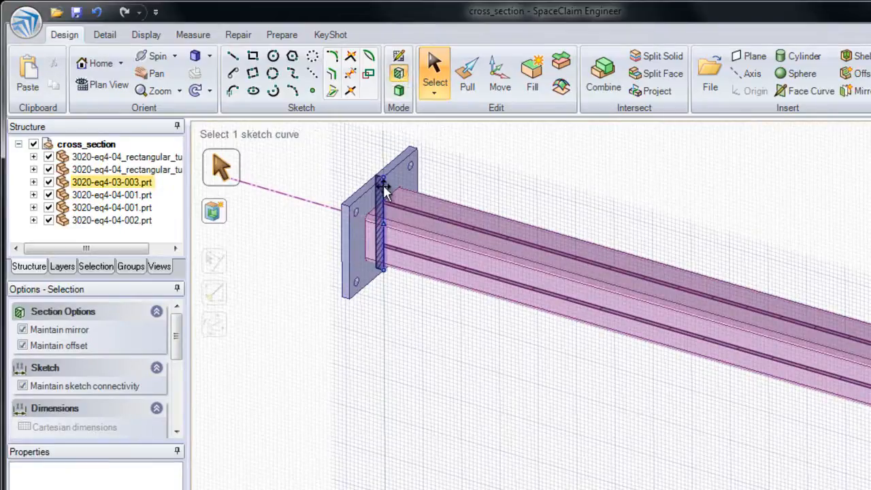
Step: Try the Fade Scene Under Grid display option on the section, and turn it off again
{"action": "mouse_move", "coordinate": [389, 204]}
{"action": "middle_mouse_down"}
{"action": "mouse_move", "coordinate": [408, 200]}
{"action": "mouse_move", "coordinate": [393, 206]}
{"action": "mouse_move", "coordinate": [335, 193]}
{"action": "mouse_move", "coordinate": [400, 203]}
{"action": "middle_mouse_up"}
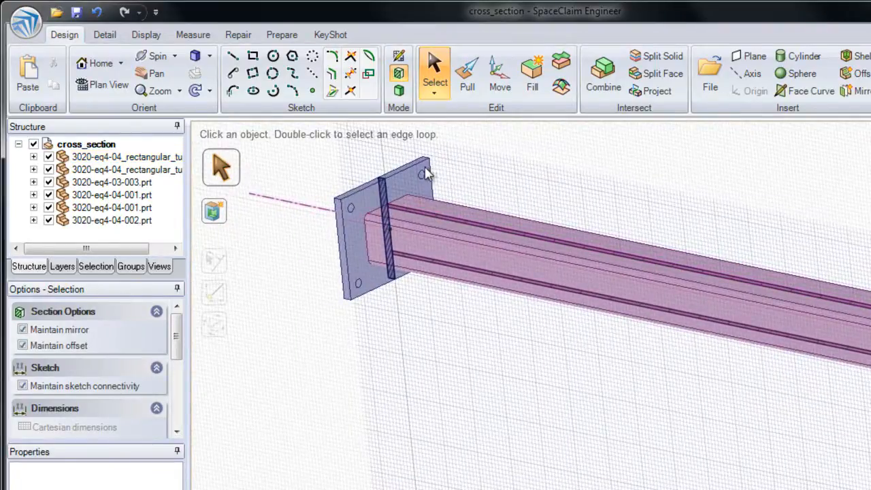
{"action": "left_click", "coordinate": [147, 35]}
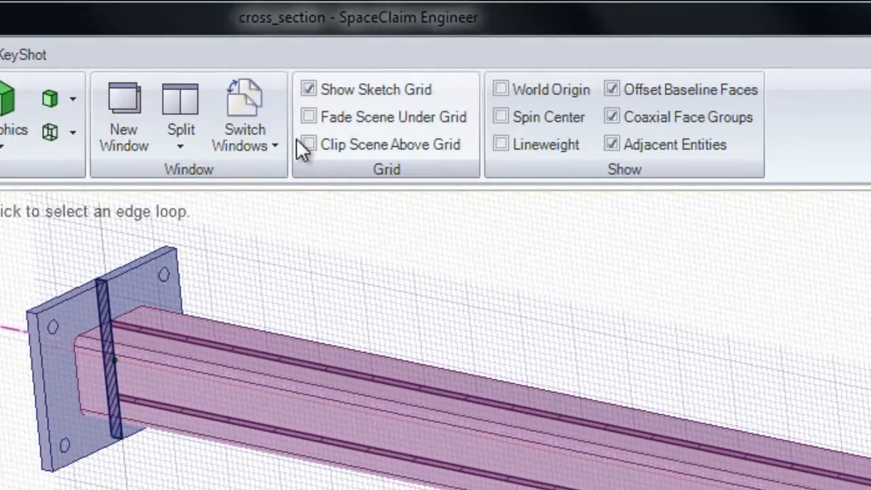
{"action": "left_click", "coordinate": [309, 117]}
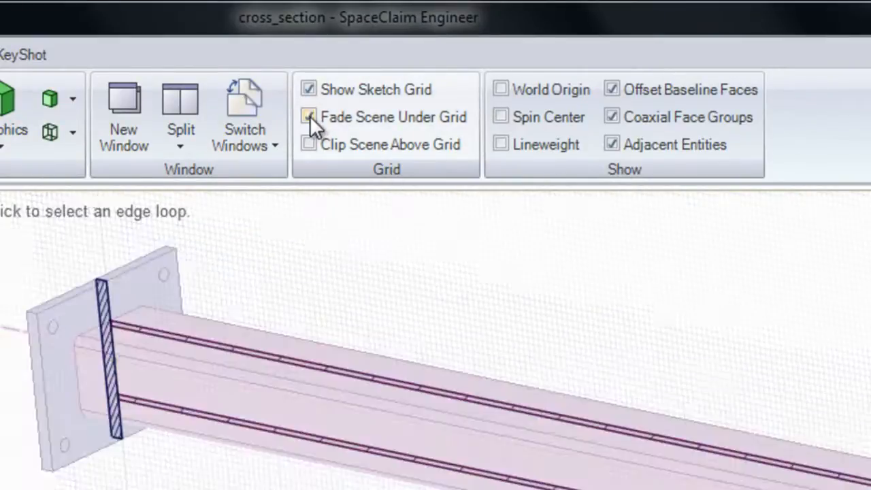
{"action": "left_click", "coordinate": [309, 117]}
{"action": "left_click", "coordinate": [309, 117]}
{"action": "left_click", "coordinate": [310, 117]}
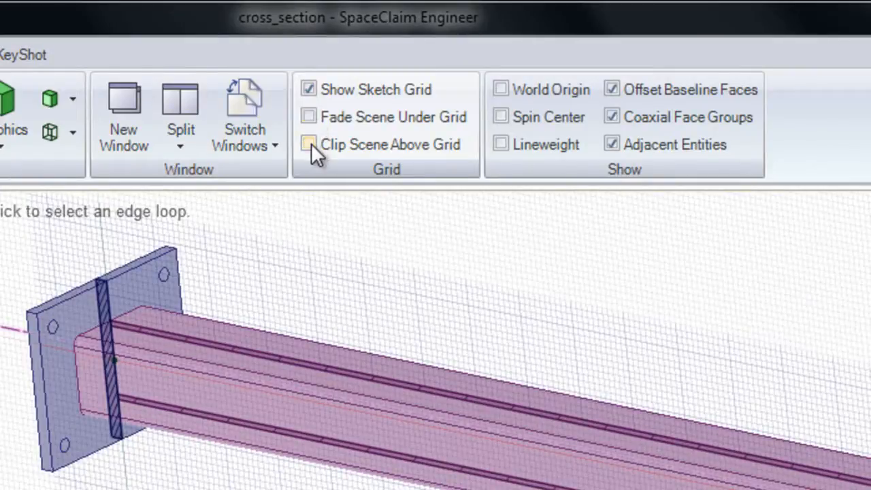
Step: Enable Clip Scene Above Grid so the geometry in front of the section plane is hidden
{"action": "left_click", "coordinate": [311, 146]}
{"action": "left_click", "coordinate": [312, 146]}
{"action": "left_click", "coordinate": [310, 145]}
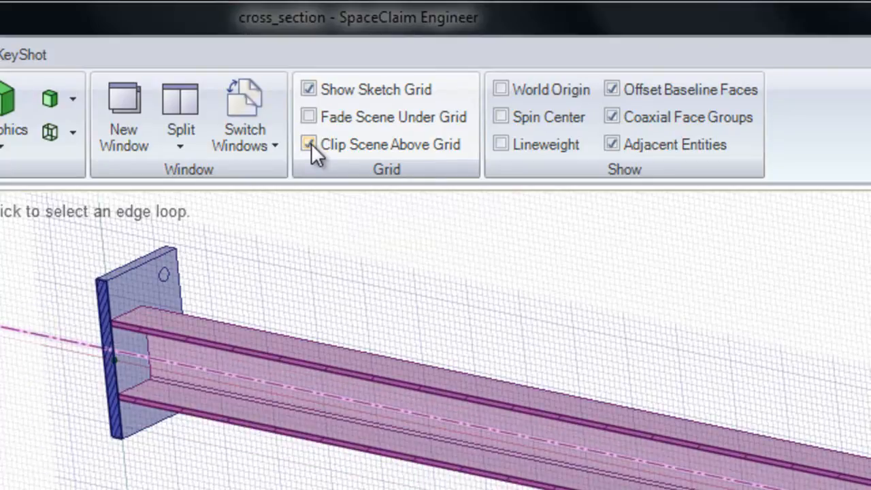
{"action": "mouse_move", "coordinate": [128, 328]}
{"action": "middle_mouse_down"}
{"action": "mouse_move", "coordinate": [125, 341]}
{"action": "mouse_move", "coordinate": [96, 341]}
{"action": "middle_mouse_up"}
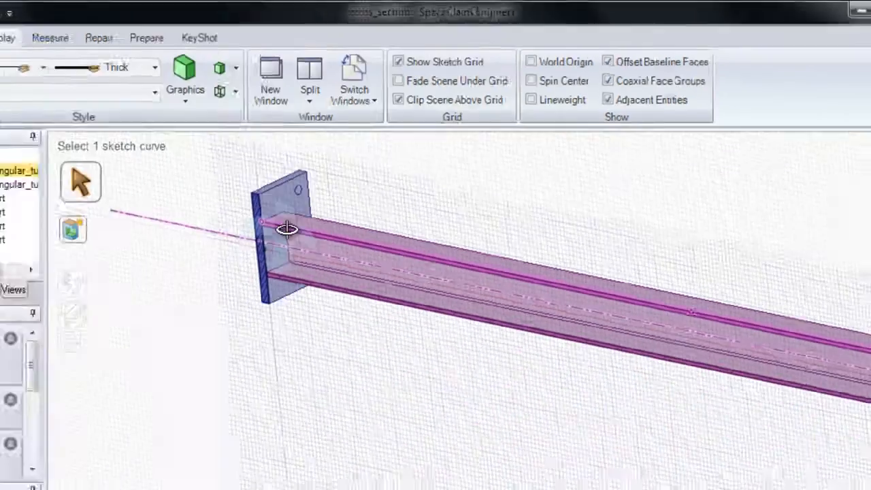
{"action": "middle_click_drag", "start_coordinate": [324, 187], "coordinate": [369, 171]}
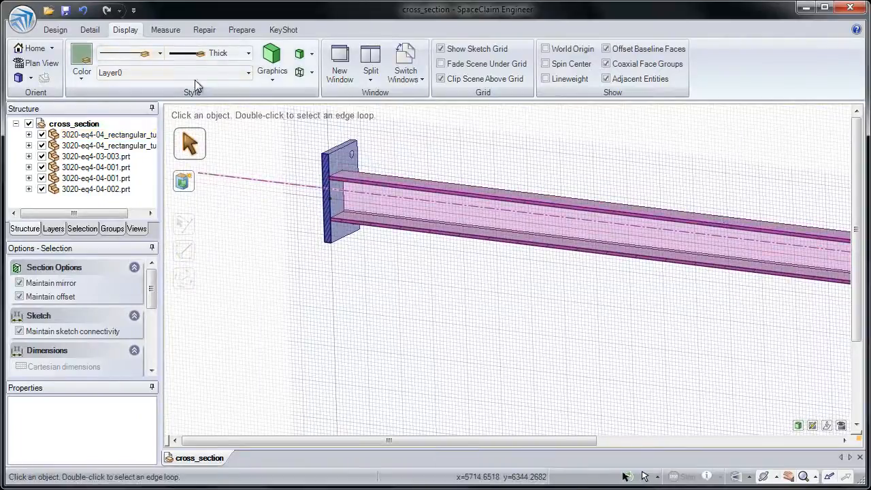
Step: Switch to a plan view of the section plane, focused on the end plate
{"action": "left_click", "coordinate": [60, 29]}
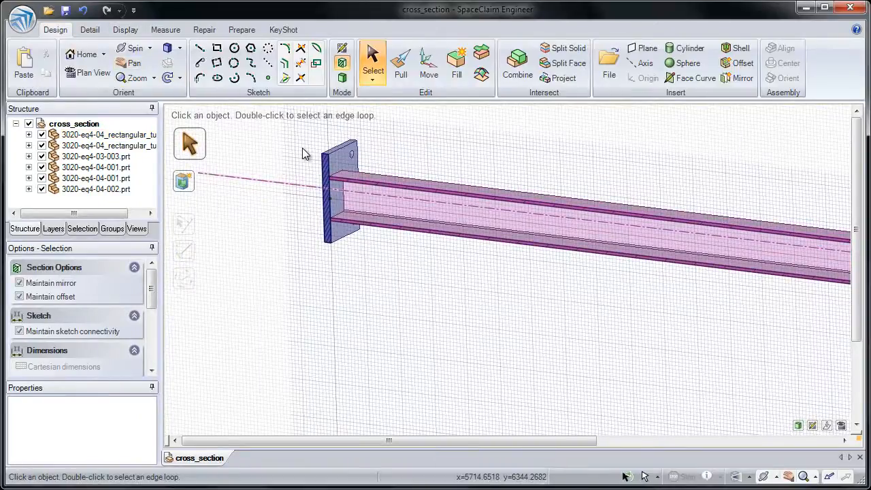
{"action": "left_click", "coordinate": [91, 73]}
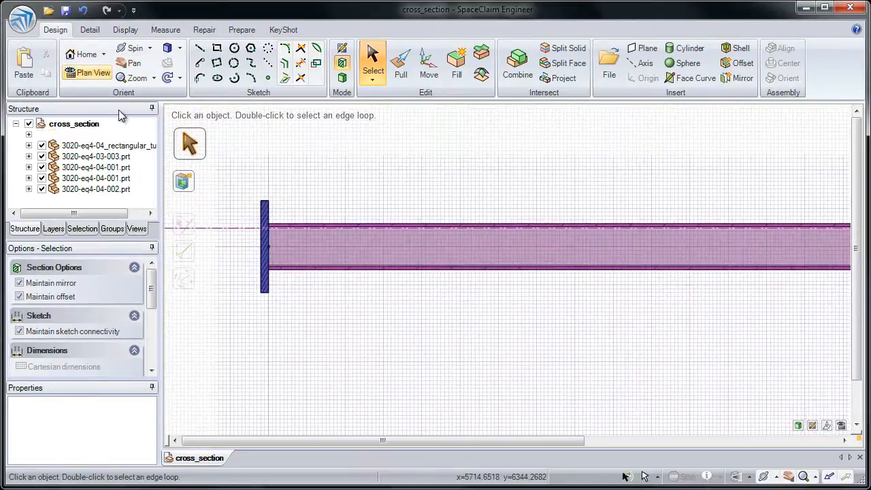
{"action": "middle_click_drag", "start_coordinate": [229, 234], "coordinate": [228, 346], "text": "ctrl"}
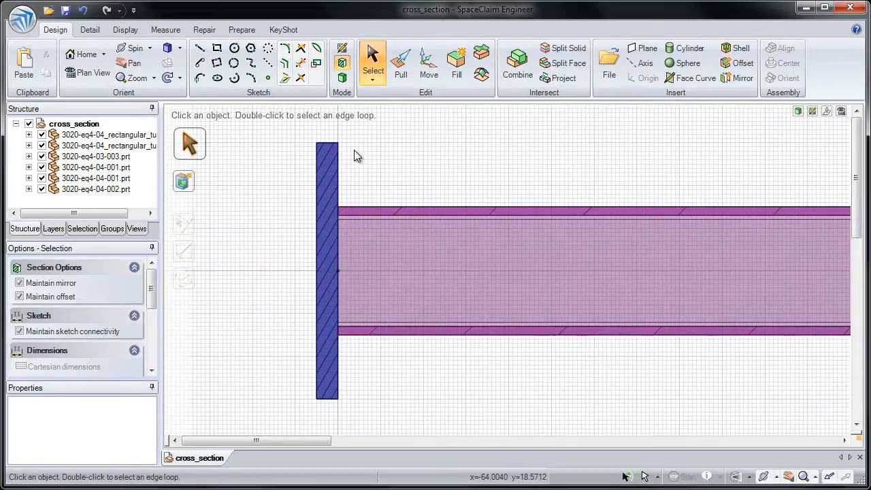
Step: Pull the end plate's tube-side face along the tube to thicken the plate into a block
{"action": "left_click", "coordinate": [405, 64]}
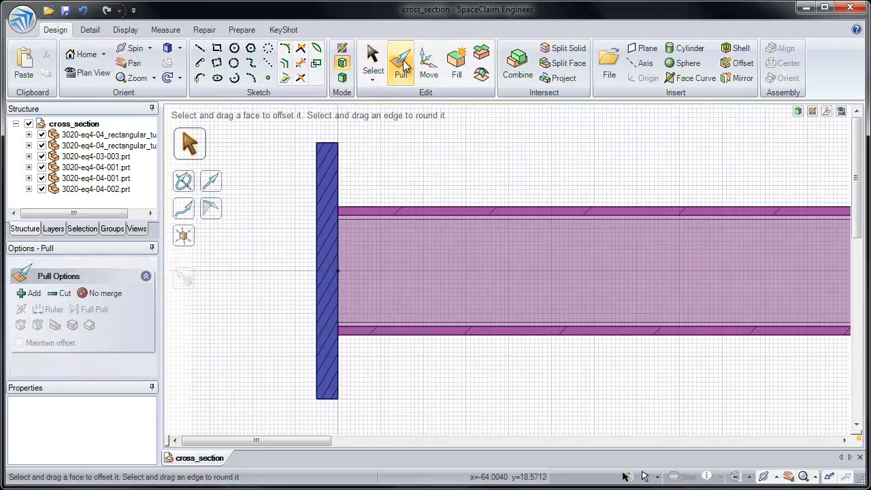
{"action": "left_click", "coordinate": [342, 173]}
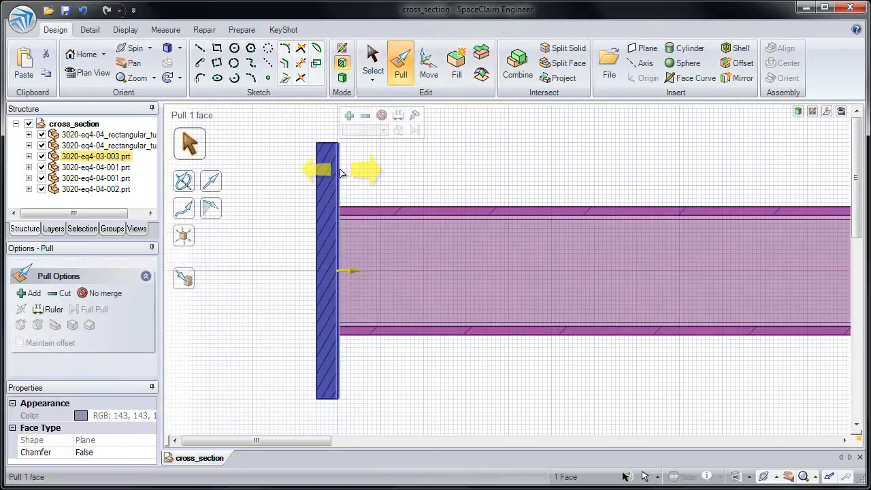
{"action": "left_click_drag", "start_coordinate": [366, 170], "coordinate": [449, 171]}
{"action": "left_click", "coordinate": [399, 173]}
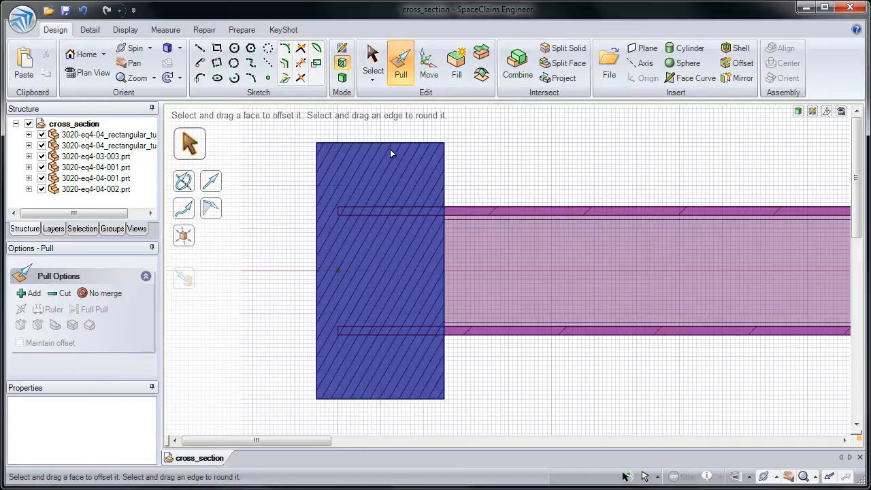
Step: Pull the block's upper face down about 23 mm and round its upper tube-side edge
{"action": "left_click", "coordinate": [391, 144]}
{"action": "left_click_drag", "start_coordinate": [391, 147], "coordinate": [388, 197]}
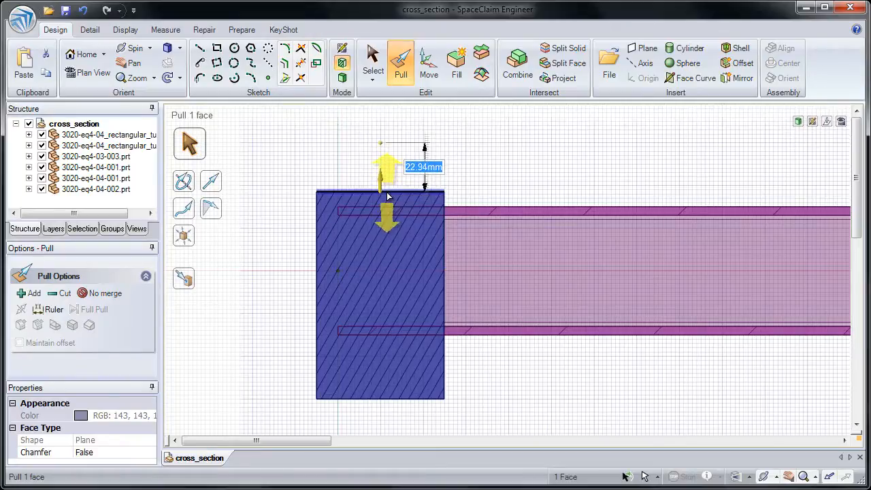
{"action": "mouse_move", "coordinate": [375, 183]}
{"action": "middle_mouse_down"}
{"action": "mouse_move", "coordinate": [394, 193]}
{"action": "mouse_move", "coordinate": [364, 200]}
{"action": "mouse_move", "coordinate": [362, 213]}
{"action": "middle_mouse_up"}
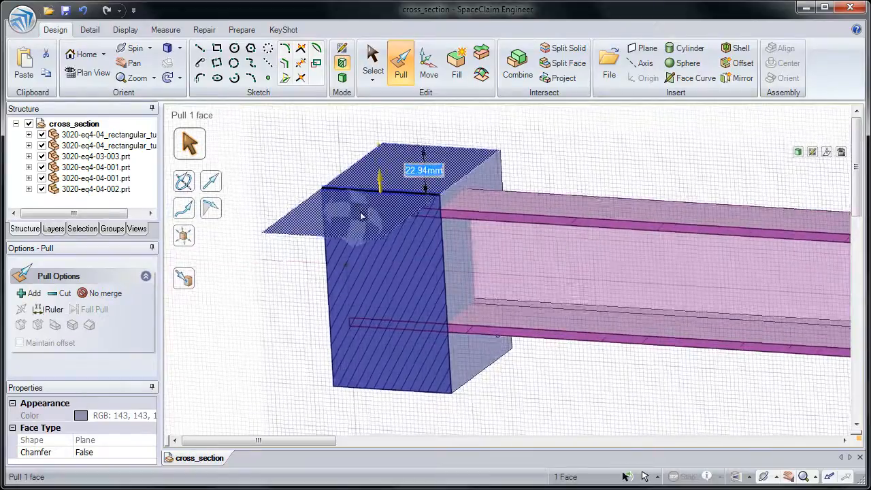
{"action": "left_click", "coordinate": [421, 250]}
{"action": "left_click", "coordinate": [439, 197]}
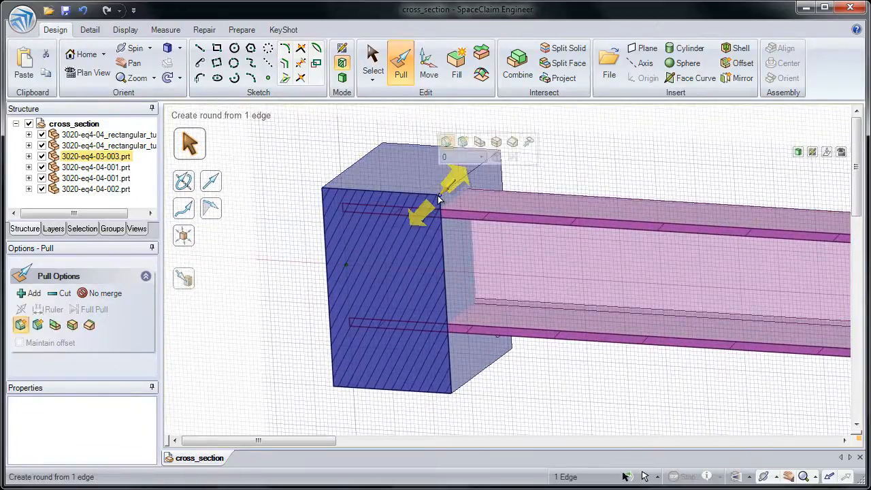
{"action": "left_click_drag", "start_coordinate": [439, 198], "coordinate": [370, 282]}
Step: Copy the block's upper outer edge about 34 mm down the end face, and pull the lower face portion outward about 42 mm
{"action": "left_click", "coordinate": [324, 191]}
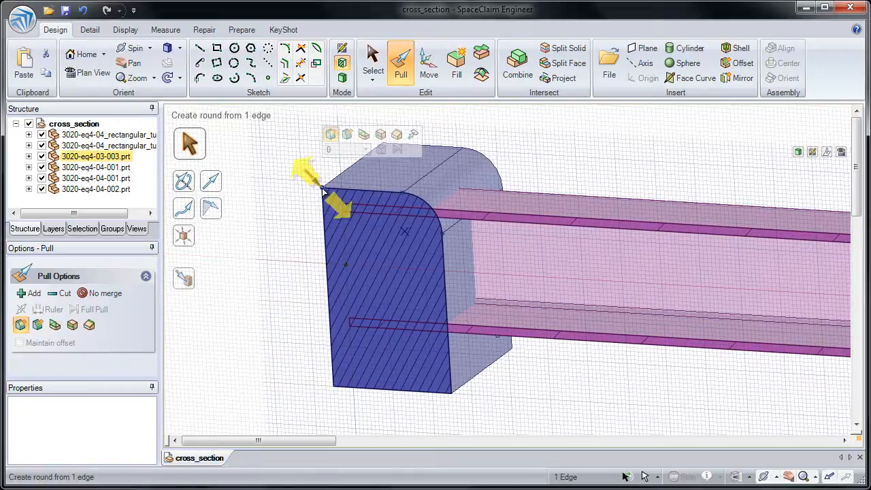
{"action": "left_click", "coordinate": [380, 135]}
{"action": "left_click_drag", "start_coordinate": [329, 196], "coordinate": [329, 255]}
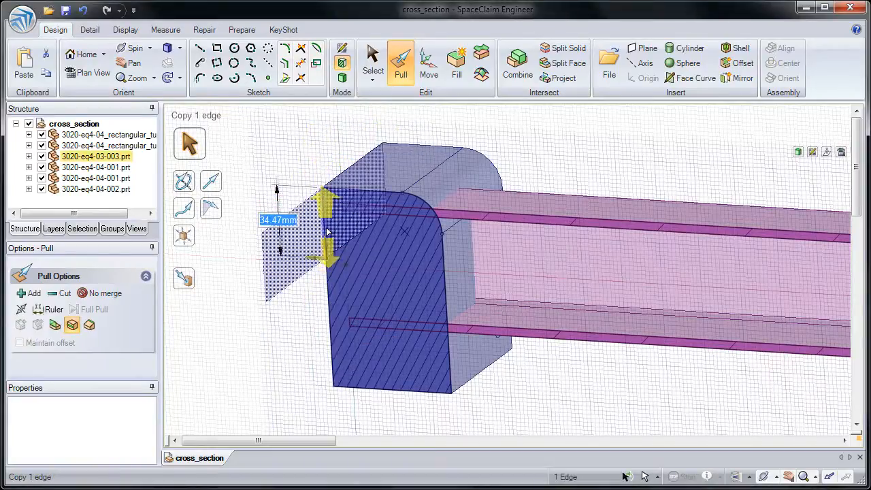
{"action": "left_click", "coordinate": [330, 286]}
{"action": "left_click_drag", "start_coordinate": [330, 286], "coordinate": [254, 264]}
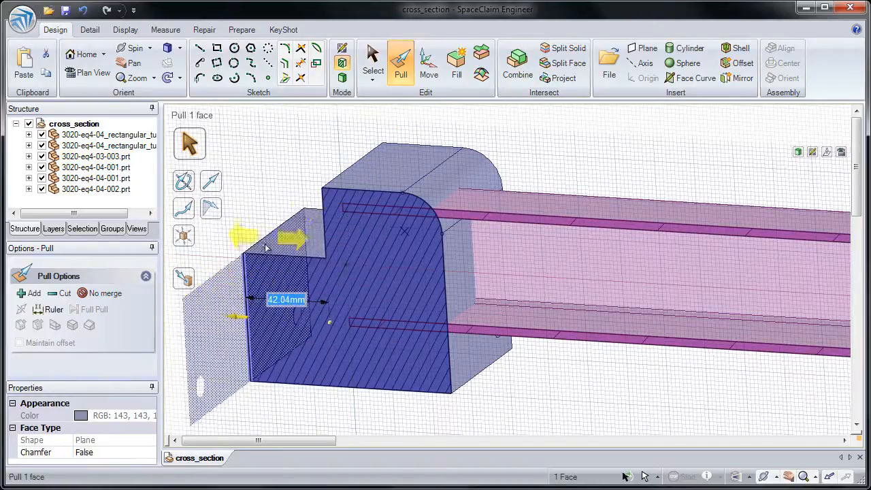
{"action": "left_click", "coordinate": [283, 211]}
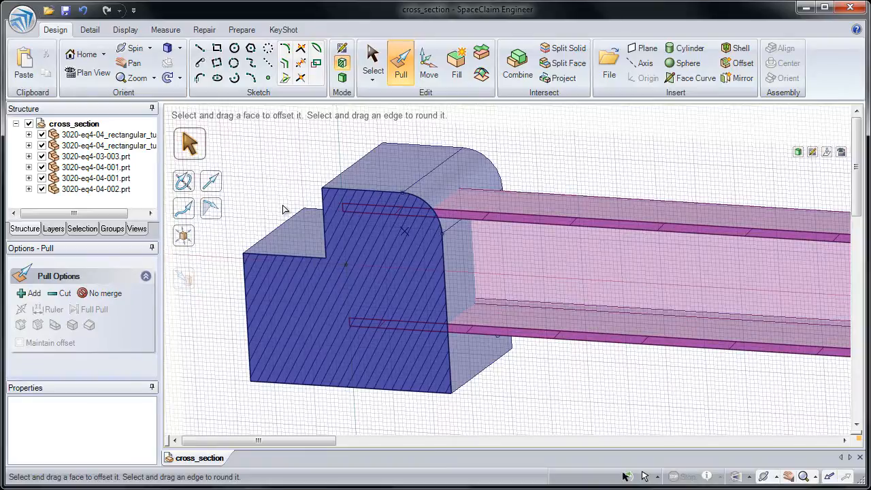
Step: Move the end block component 3020-eq4-03-003.prt 300 mm along the horizontal tube
{"action": "middle_click_drag", "start_coordinate": [369, 283], "coordinate": [368, 280], "text": "shift"}
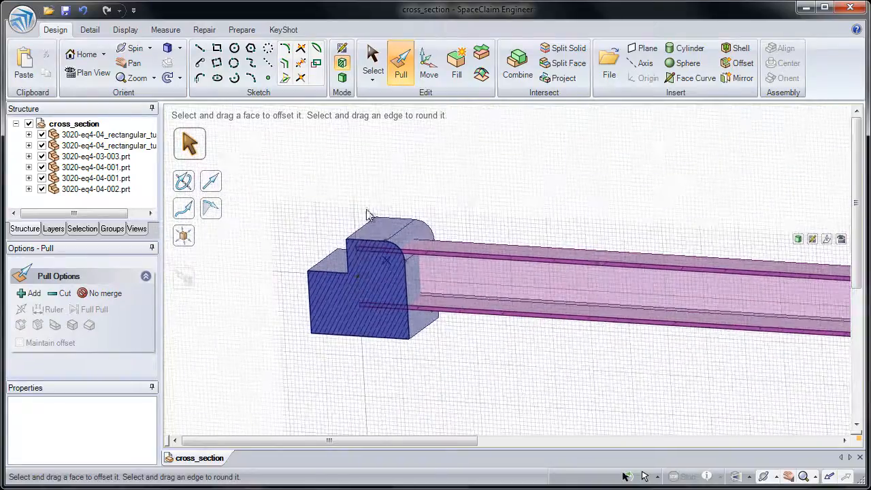
{"action": "left_click", "coordinate": [428, 72]}
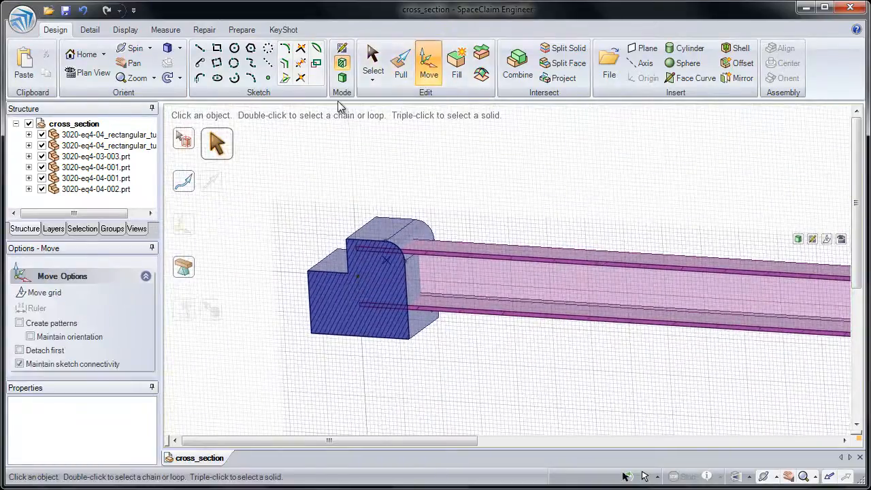
{"action": "left_click", "coordinate": [120, 158]}
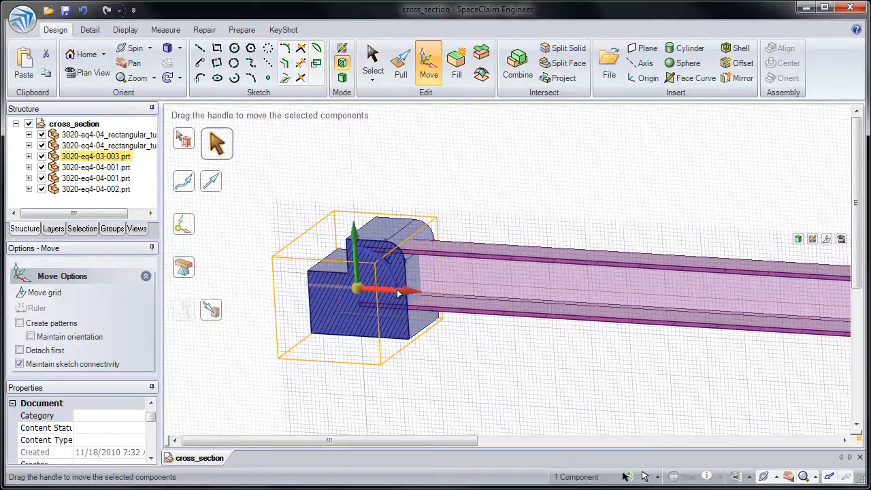
{"action": "left_click_drag", "start_coordinate": [404, 295], "coordinate": [681, 315]}
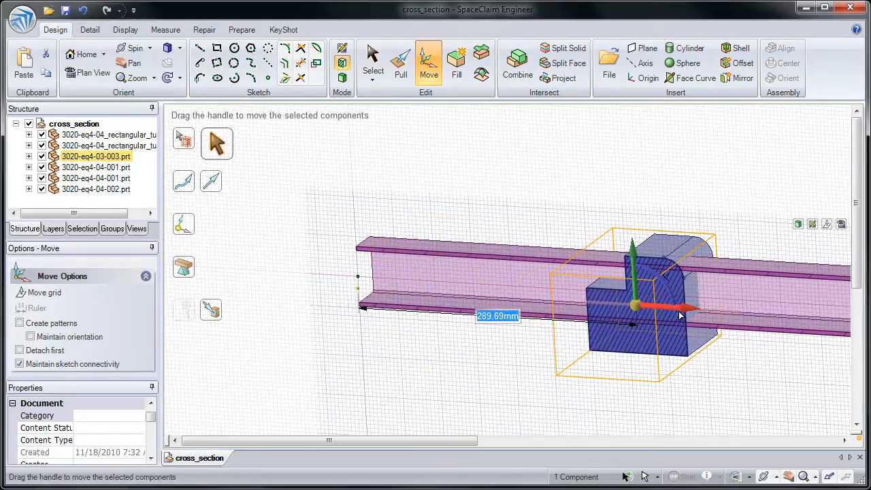
{"action": "type", "text": "300"}
{"action": "key", "text": "Return"}
{"action": "left_click", "coordinate": [740, 357]}
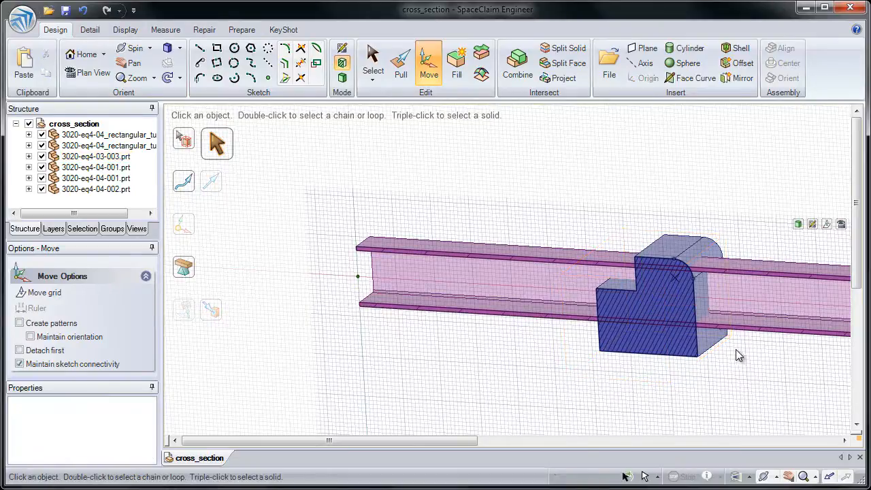
Step: Combine the horizontal tube as target with the end block as cutter, keeping the cutter, working from a plan view of the section
{"action": "left_click", "coordinate": [87, 72]}
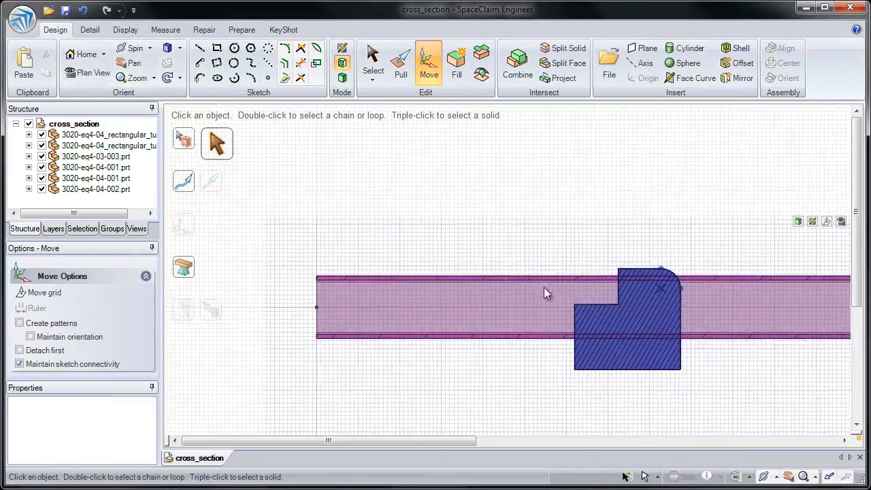
{"action": "scroll", "coordinate": [675, 305], "scroll_direction": "up", "scroll_amount": 8}
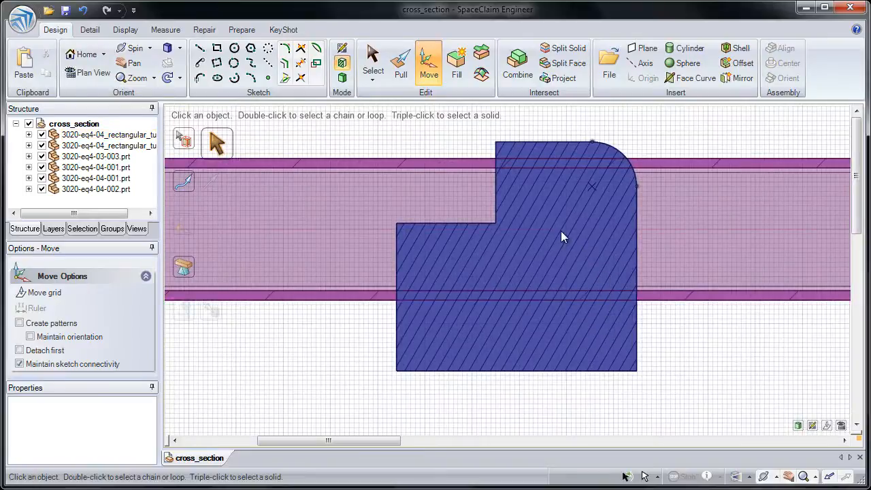
{"action": "left_click", "coordinate": [512, 68]}
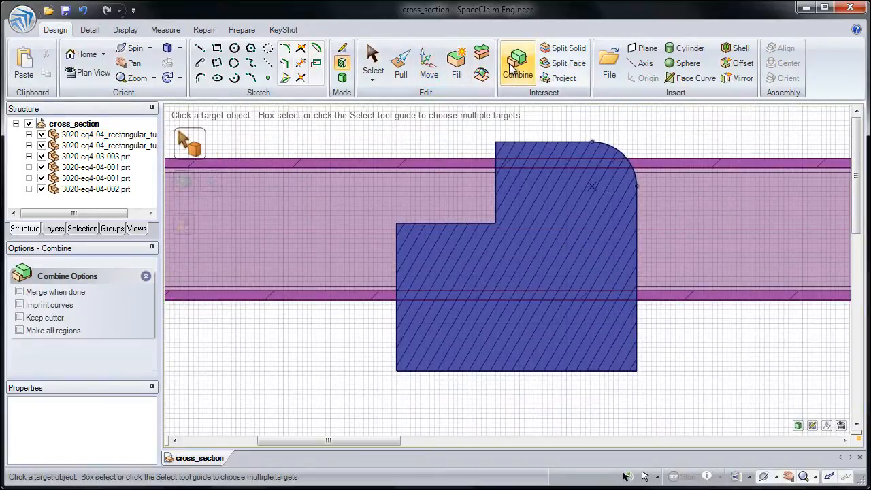
{"action": "middle_click_drag", "start_coordinate": [316, 137], "coordinate": [311, 194], "text": "shift"}
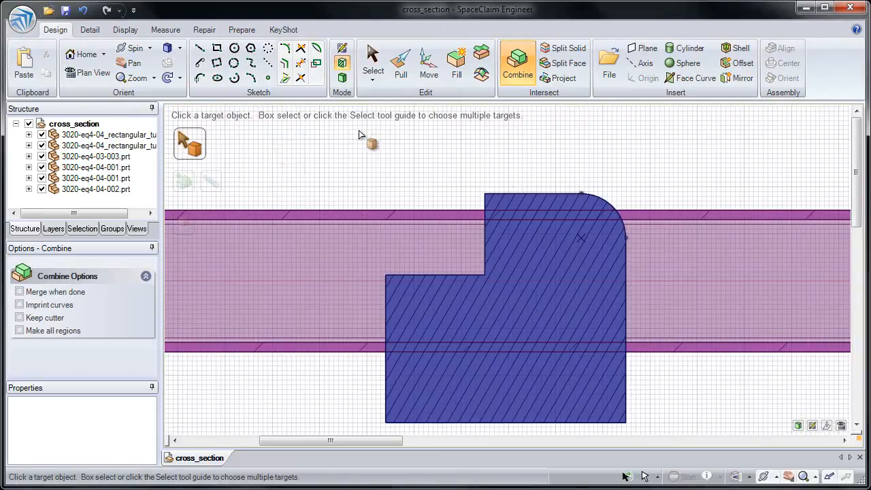
{"action": "left_click", "coordinate": [440, 216]}
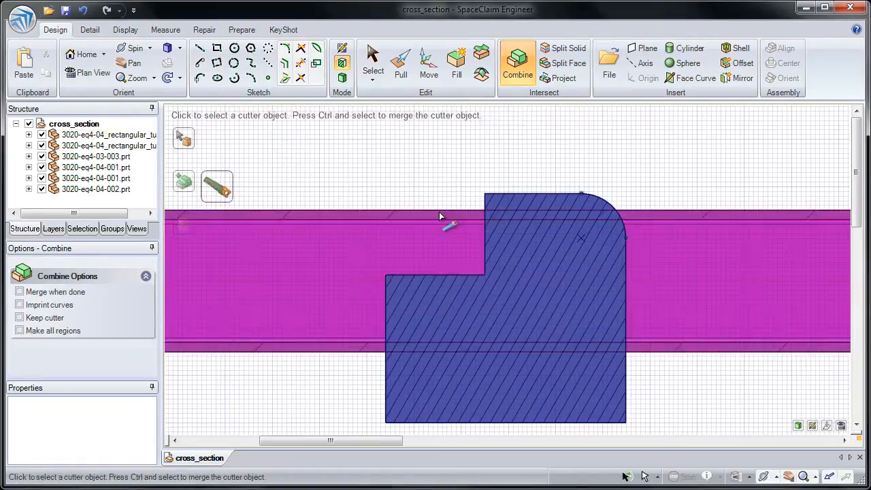
{"action": "left_click", "coordinate": [64, 320]}
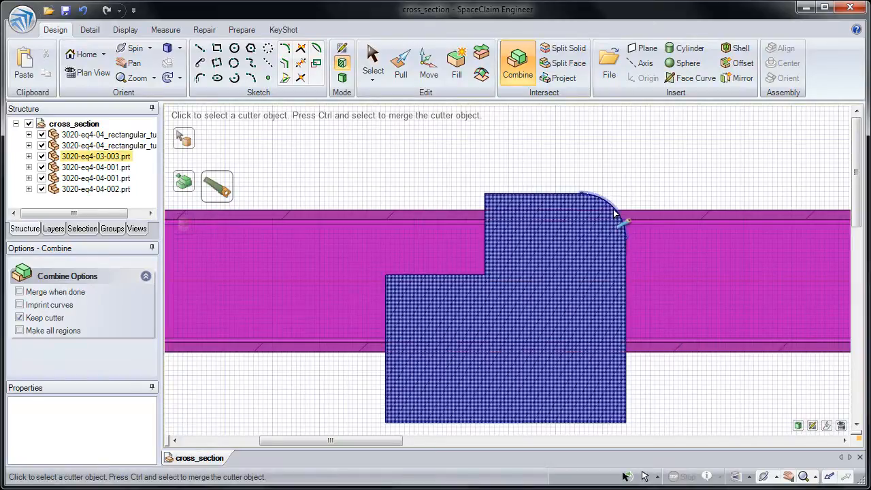
{"action": "middle_click_drag", "start_coordinate": [616, 213], "coordinate": [568, 198]}
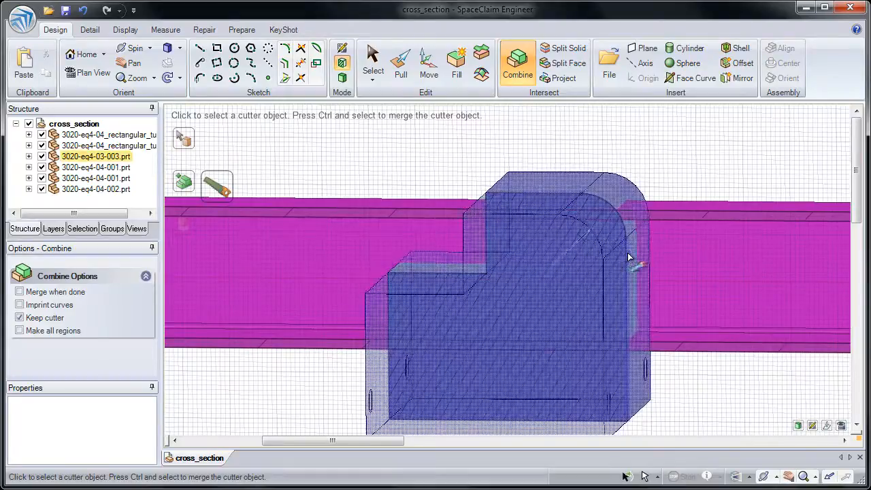
{"action": "left_click", "coordinate": [488, 256]}
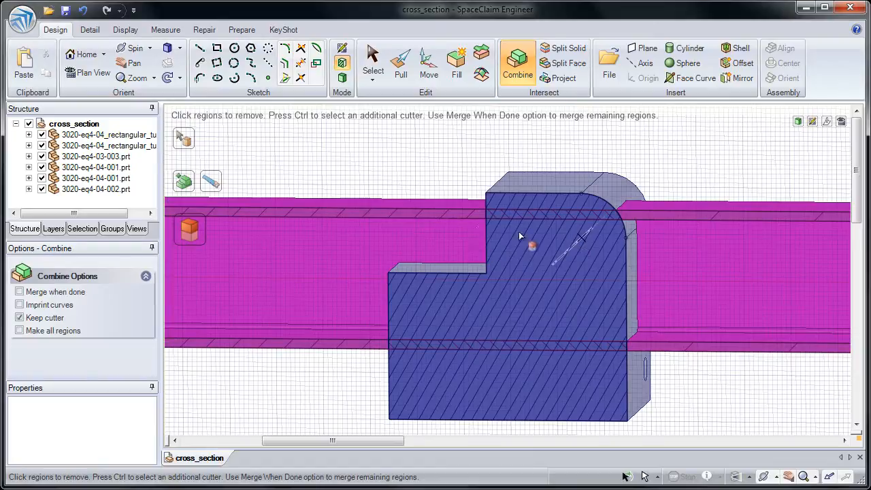
Step: Remove the tube region inside the end block and the stub beyond it, and finish the Combine operation
{"action": "left_click", "coordinate": [524, 219]}
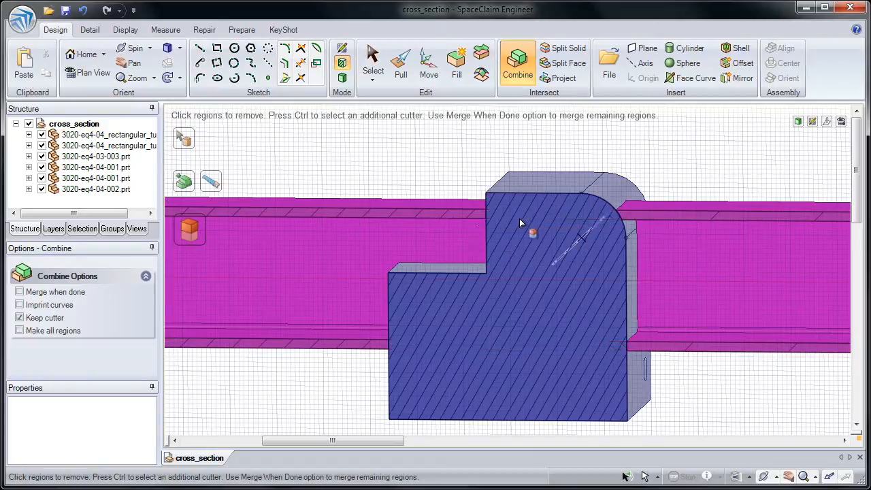
{"action": "left_click", "coordinate": [480, 223]}
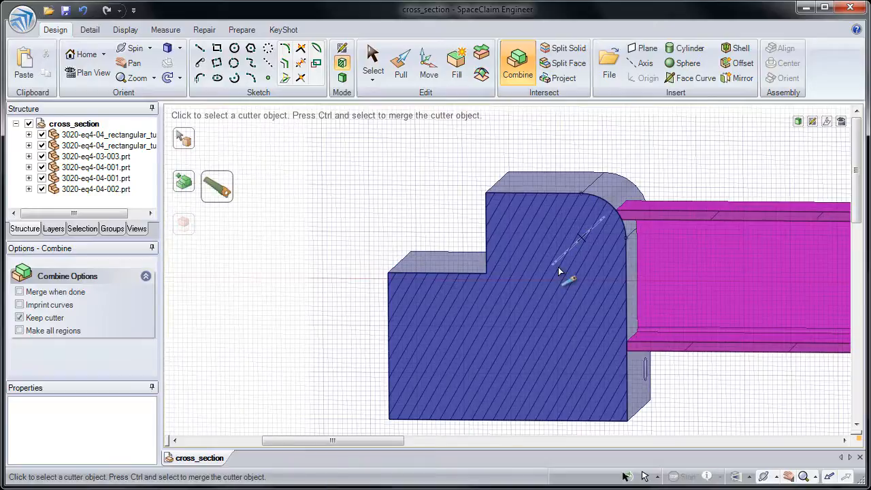
{"action": "left_click", "coordinate": [549, 289]}
{"action": "scroll", "coordinate": [518, 238], "scroll_direction": "down", "scroll_amount": 3}
{"action": "middle_click_drag", "start_coordinate": [518, 239], "coordinate": [501, 169], "text": "ctrl"}
{"action": "key", "text": "Escape"}
{"action": "middle_click_drag", "start_coordinate": [713, 242], "coordinate": [474, 196], "text": "shift"}
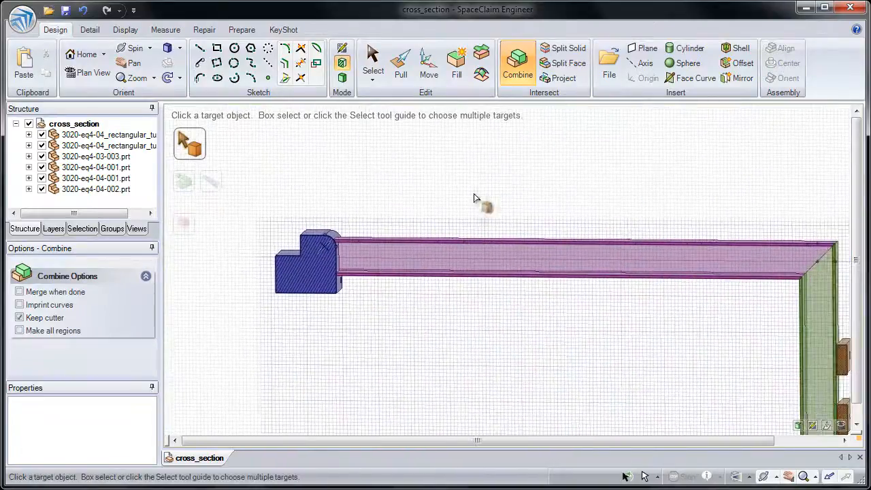
{"action": "scroll", "coordinate": [474, 197], "scroll_direction": "down", "scroll_amount": 2}
{"action": "middle_click_drag", "start_coordinate": [515, 218], "coordinate": [496, 183]}
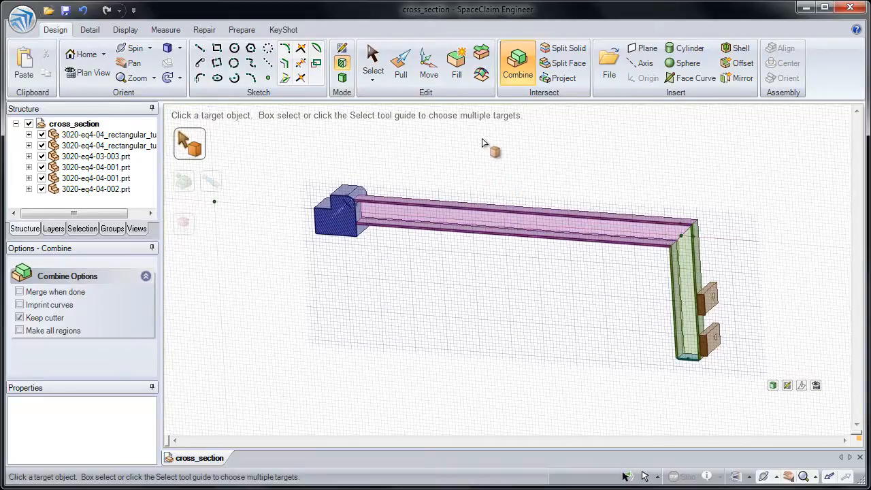
Step: Shift the section grid perpendicular to its plane so that it cuts through the two brackets
{"action": "left_click", "coordinate": [433, 78]}
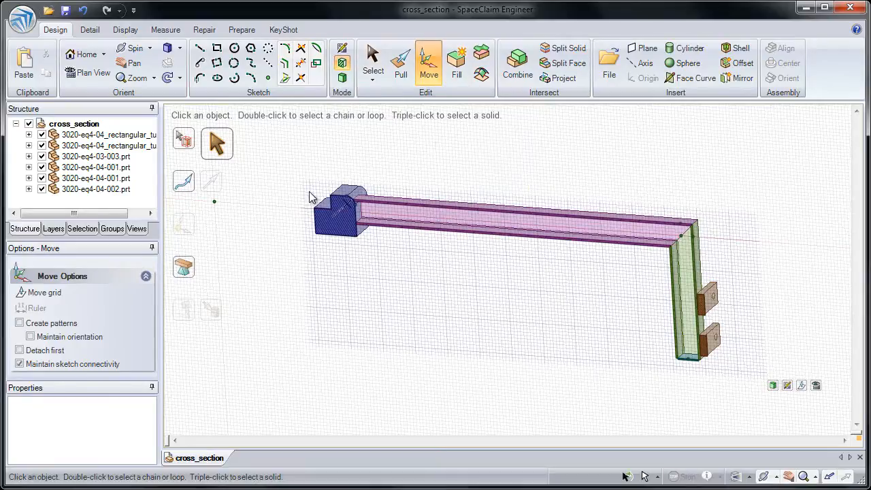
{"action": "left_click", "coordinate": [65, 292]}
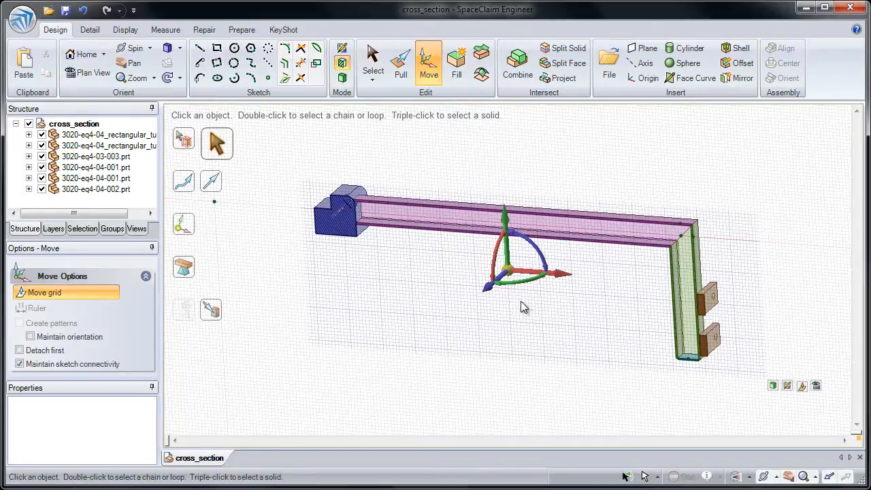
{"action": "left_click_drag", "start_coordinate": [488, 288], "coordinate": [496, 304]}
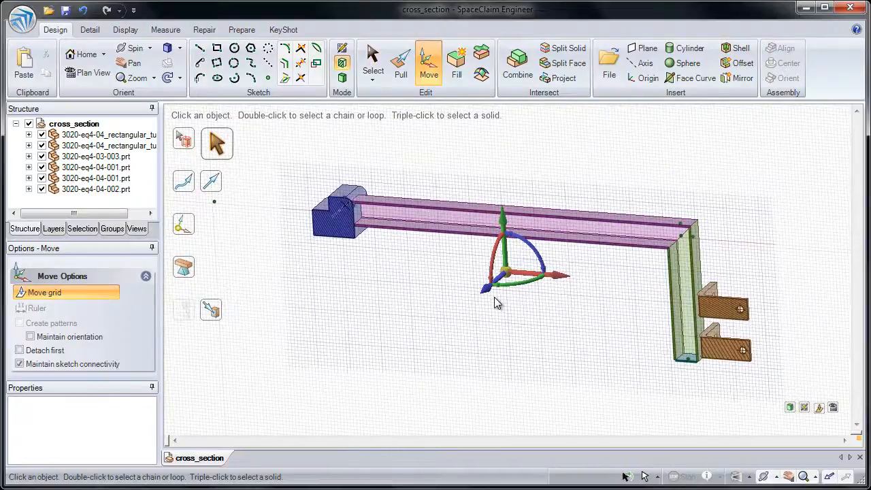
Step: Rotate the section grid 90 degrees about its vertical axis so that it cuts across the horizontal tube
{"action": "left_click_drag", "start_coordinate": [513, 286], "coordinate": [538, 276]}
{"action": "type", "text": "90"}
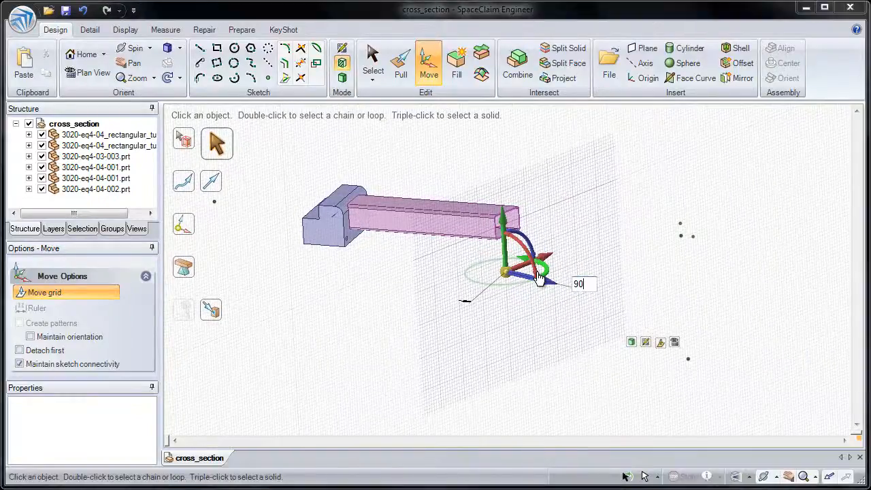
{"action": "key", "text": "Return"}
Step: Slide the section grid along the horizontal tube to the upright tube, and return to 3D mode
{"action": "middle_click_drag", "start_coordinate": [514, 308], "coordinate": [493, 306]}
{"action": "left_click_drag", "start_coordinate": [552, 281], "coordinate": [726, 310]}
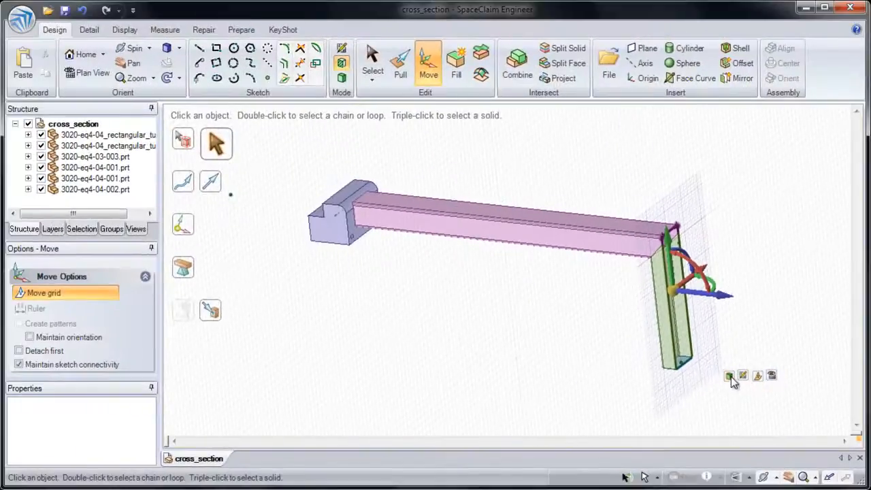
{"action": "left_click", "coordinate": [730, 377]}
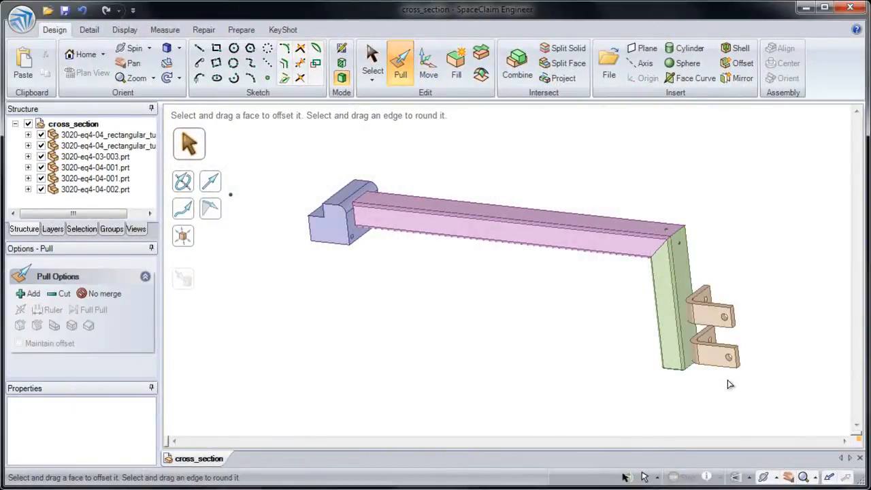